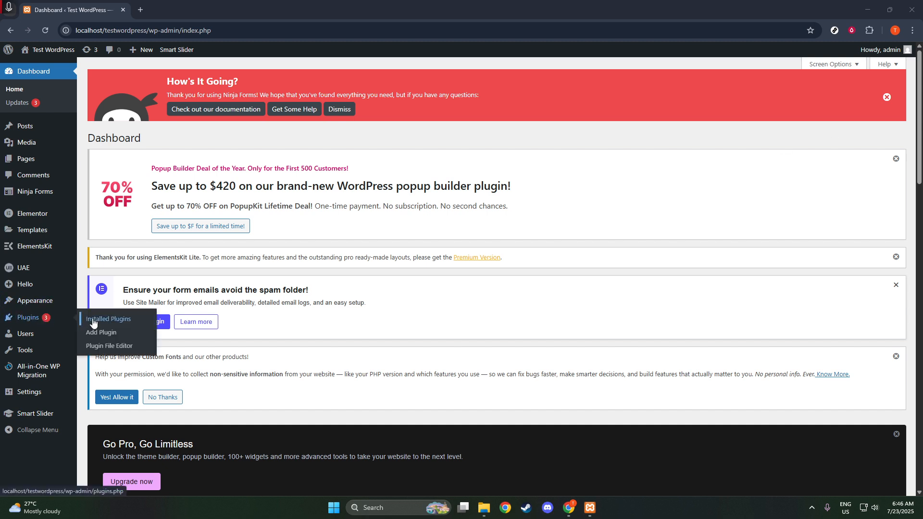
- Reach the Add Themes directory from Appearance > Themes and show the Popular themes grid
left_click(101, 332)
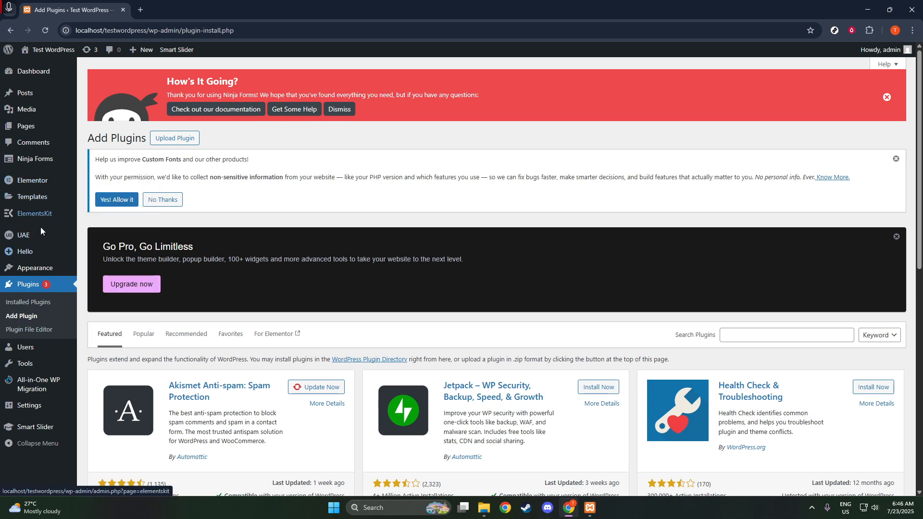
mouse_move(34, 267)
left_click(100, 270)
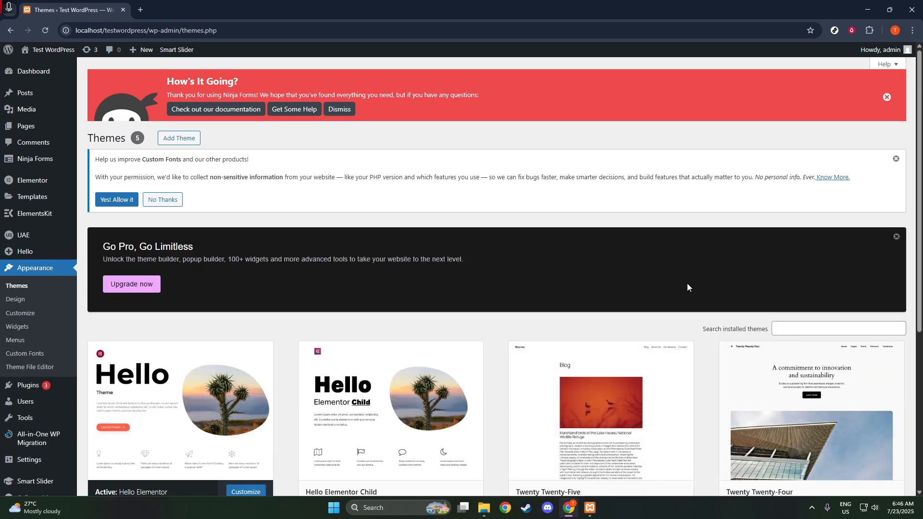
scroll(686, 283, "down", 2)
scroll(711, 304, "down", 1)
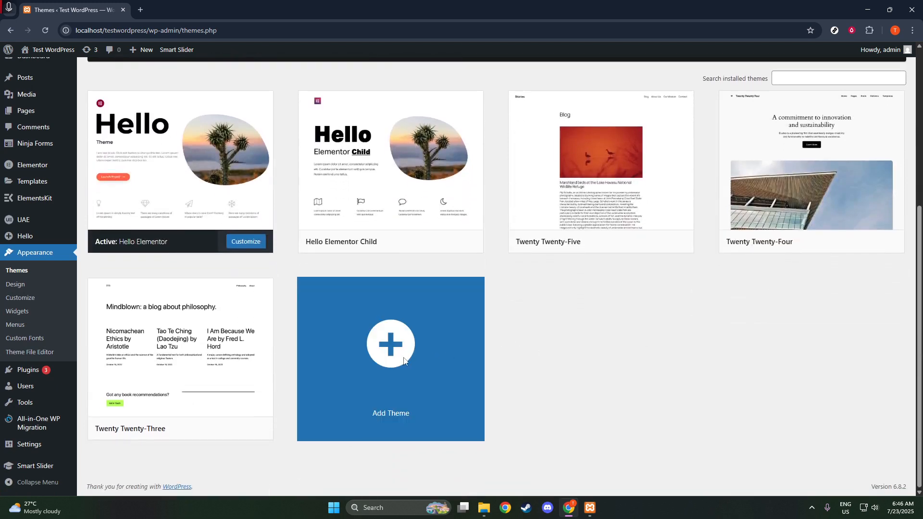
left_click(403, 361)
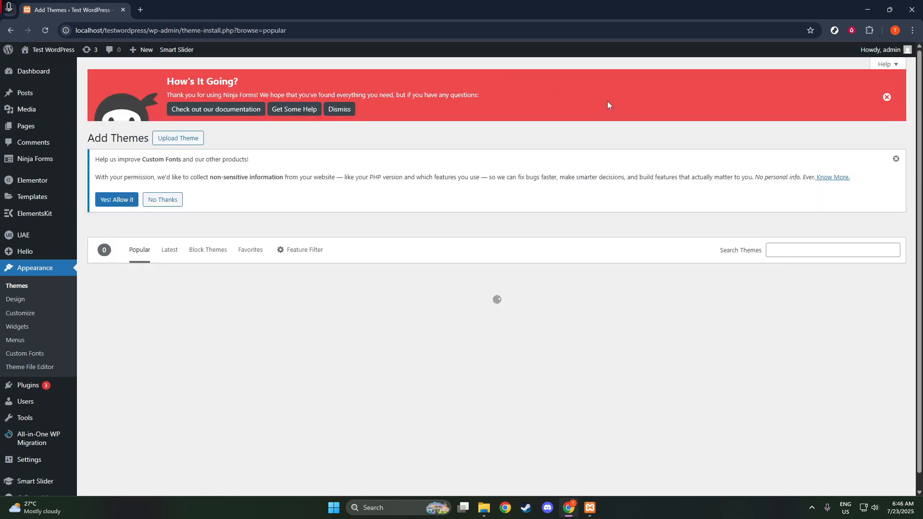
scroll(791, 313, "down", 1)
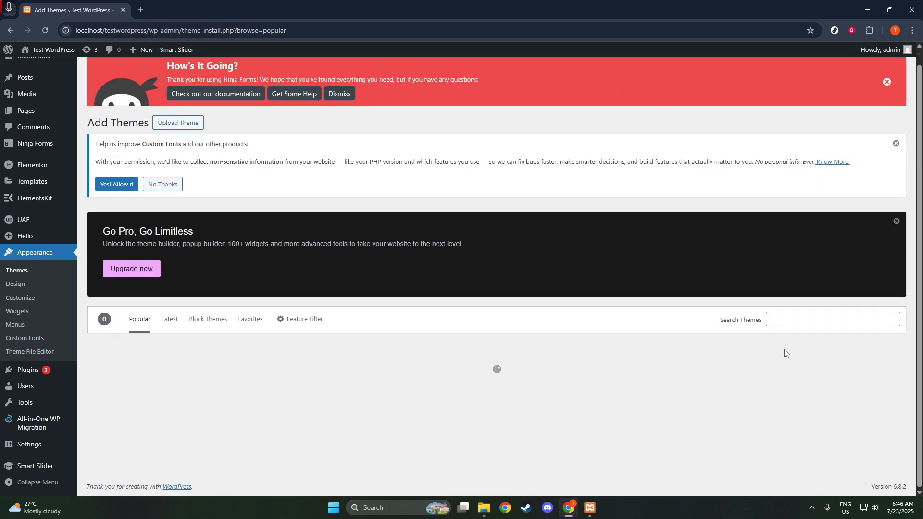
scroll(786, 353, "down", 3)
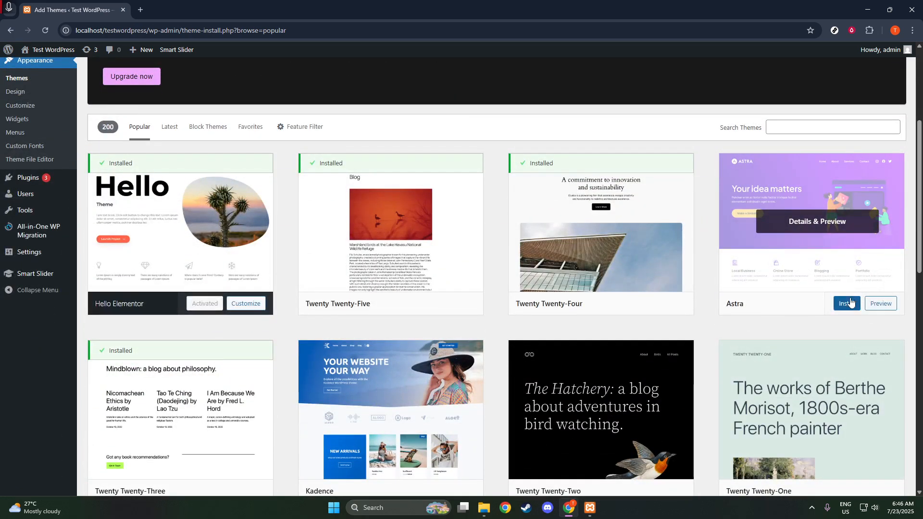
- Install Astra from its theme card and activate it as the site theme
left_click(849, 303)
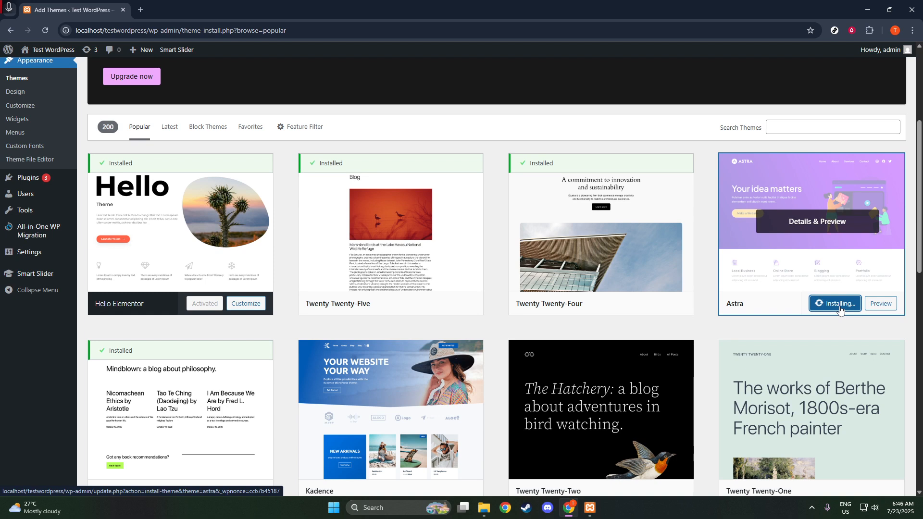
scroll(840, 311, "up", 1)
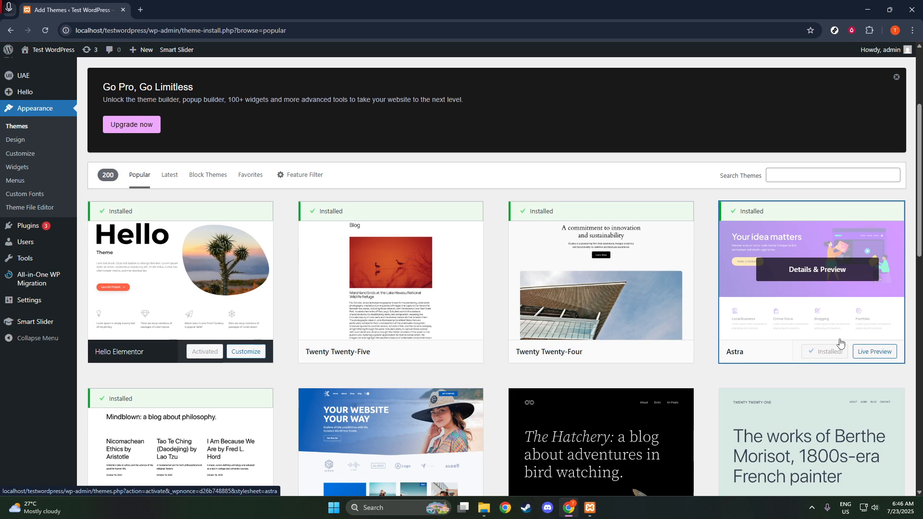
left_click(831, 353)
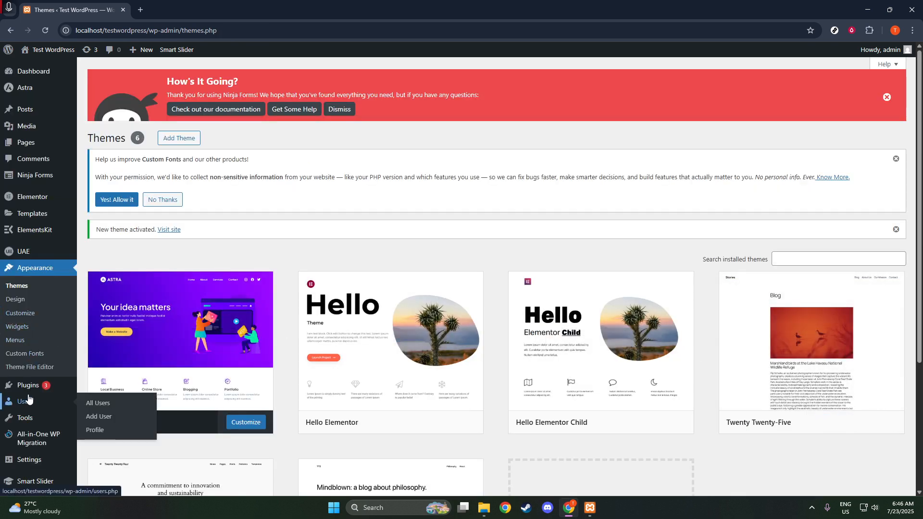
mouse_move(28, 385)
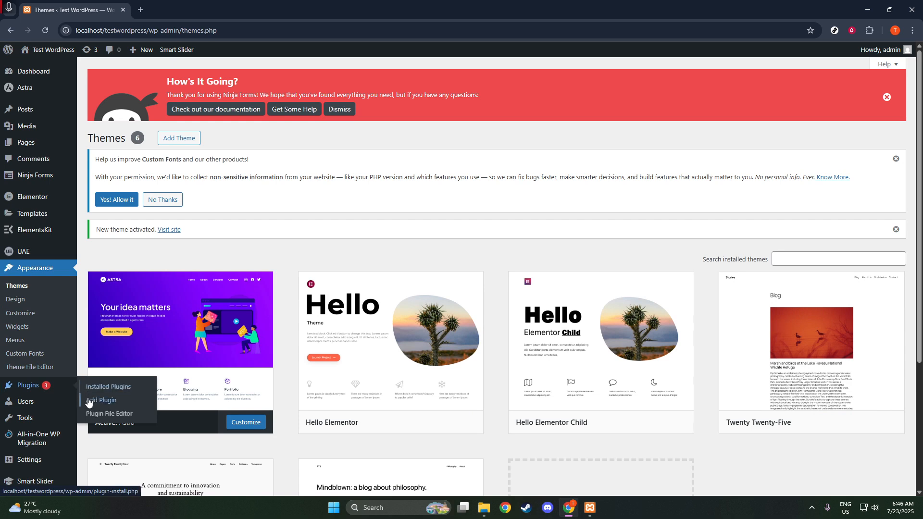
- On the Add Plugins page, search the directory for 'elementor' using the autocomplete suggestion
left_click(90, 402)
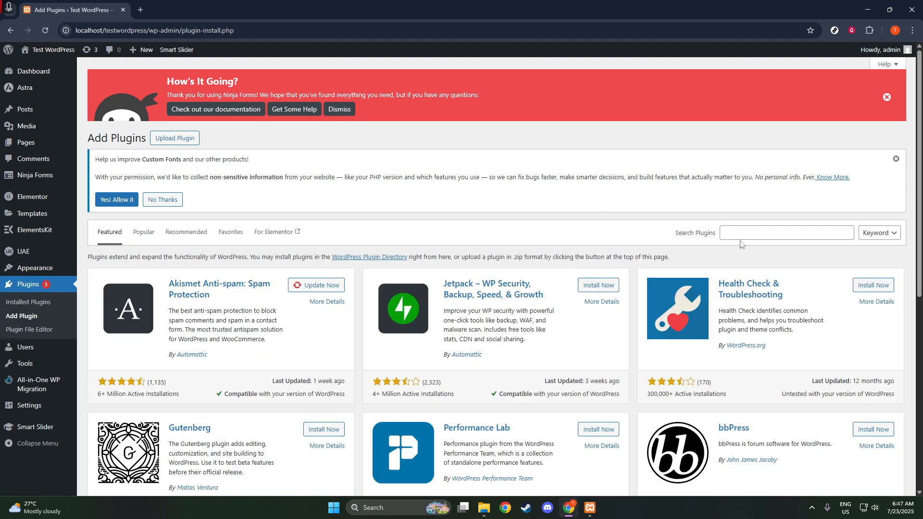
left_click(740, 232)
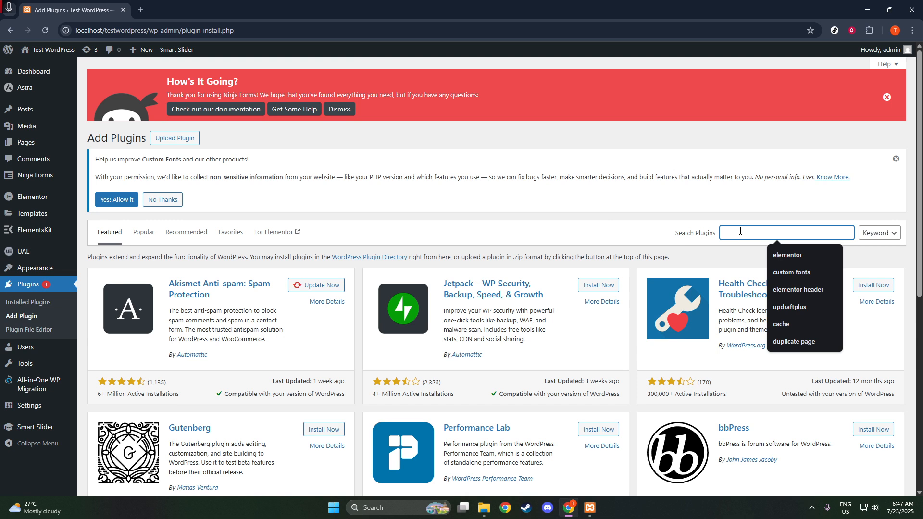
left_click(791, 252)
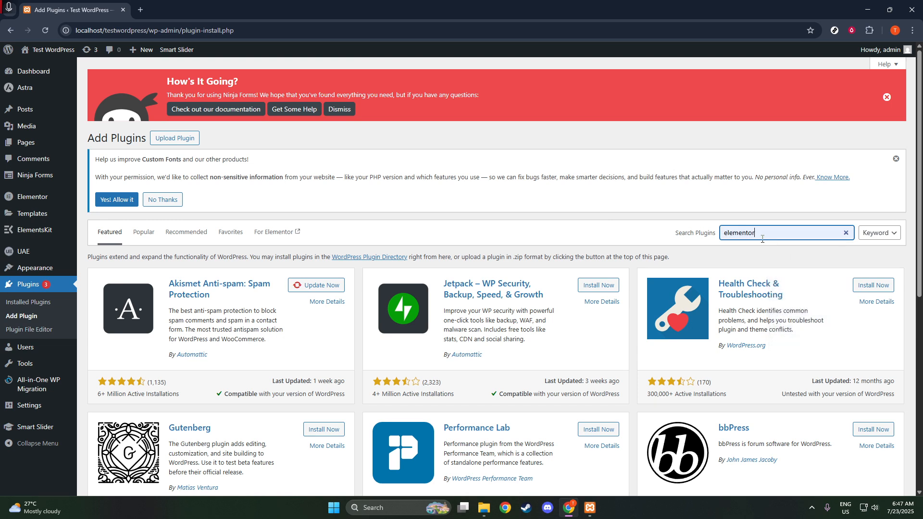